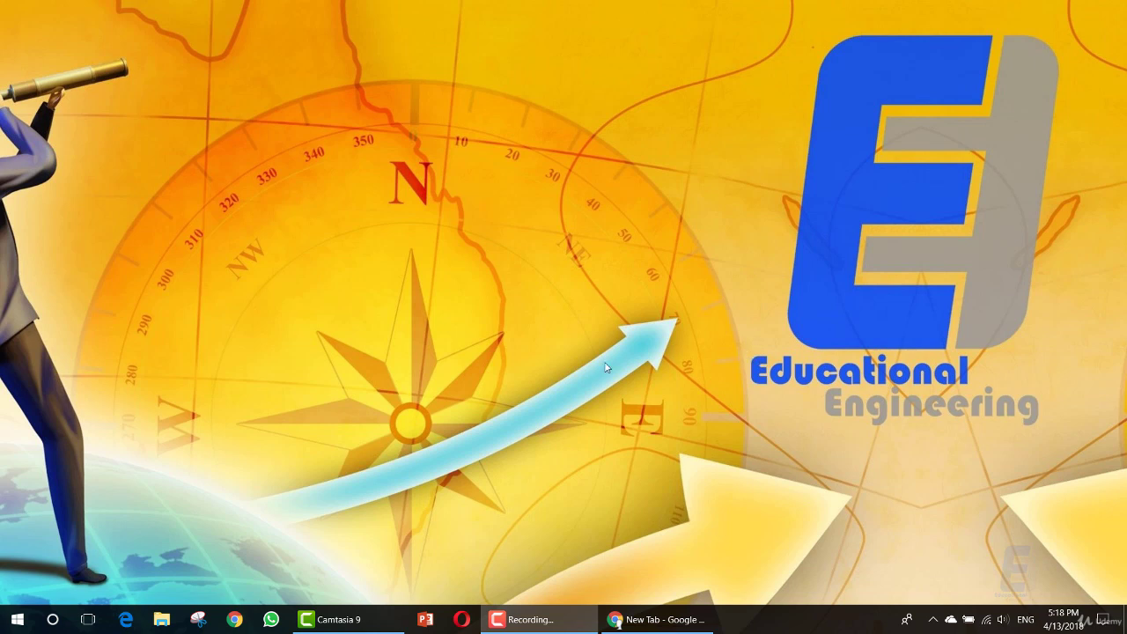
Launch Altium Designer and dismiss the account sign-in without signing in
{"action": "left_click", "coordinate": [5, 626]}
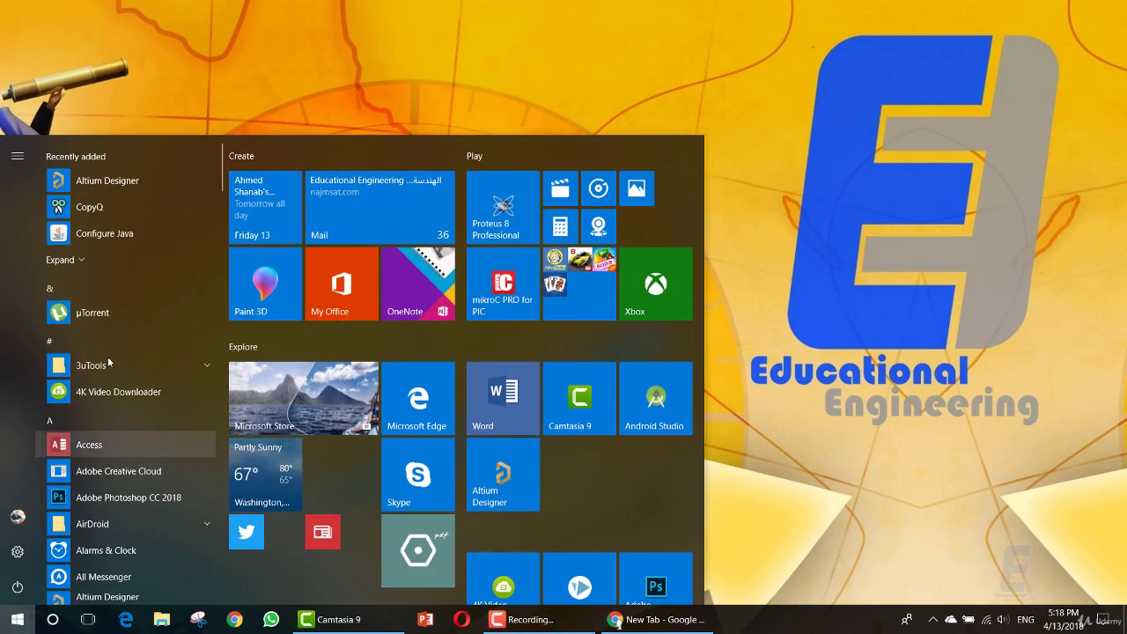
{"action": "left_click", "coordinate": [81, 180]}
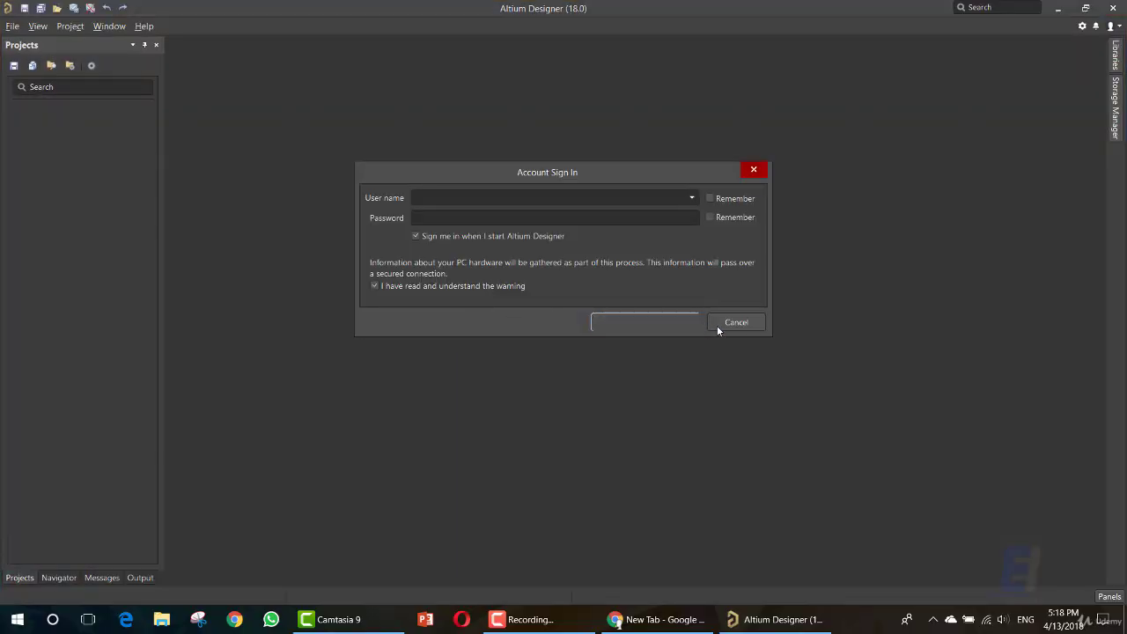
{"action": "left_click", "coordinate": [735, 322]}
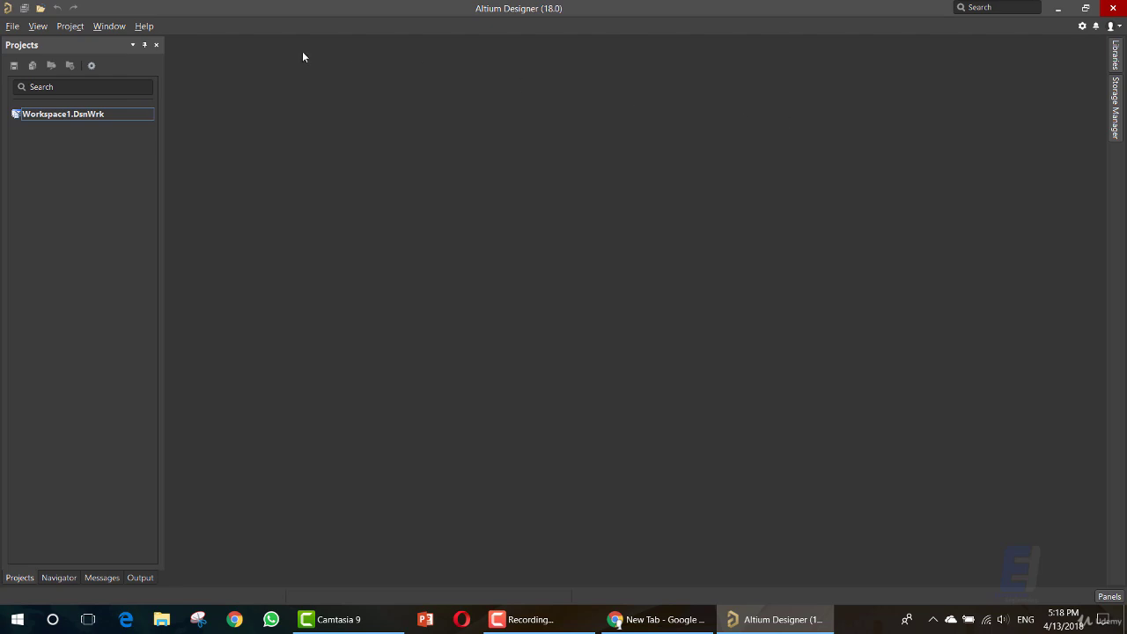
Examine the File and Help commands and the Libraries, Projects, Navigator, Messages and Output panels of the empty workspace
{"action": "left_click", "coordinate": [13, 25]}
{"action": "left_click", "coordinate": [136, 26]}
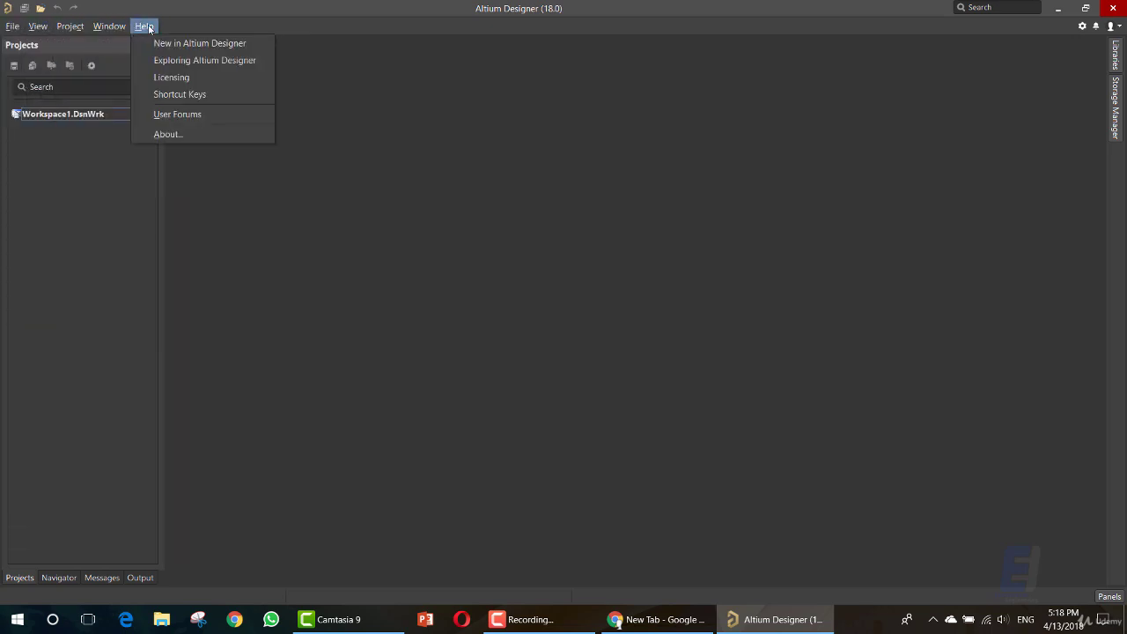
{"action": "left_click", "coordinate": [850, 153]}
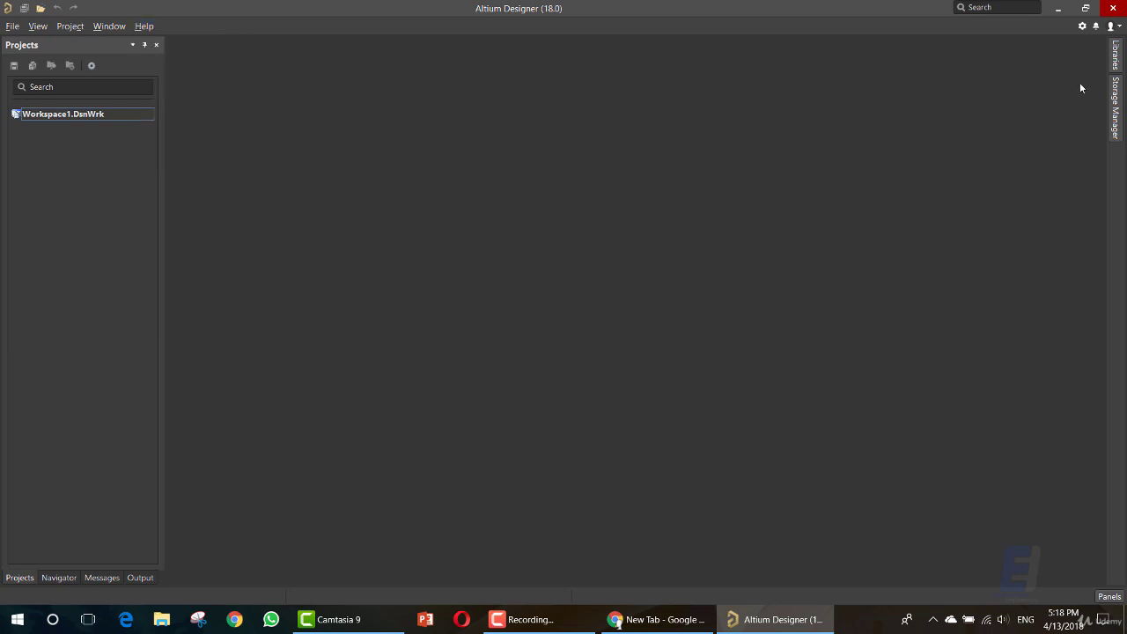
{"action": "left_click", "coordinate": [1115, 57]}
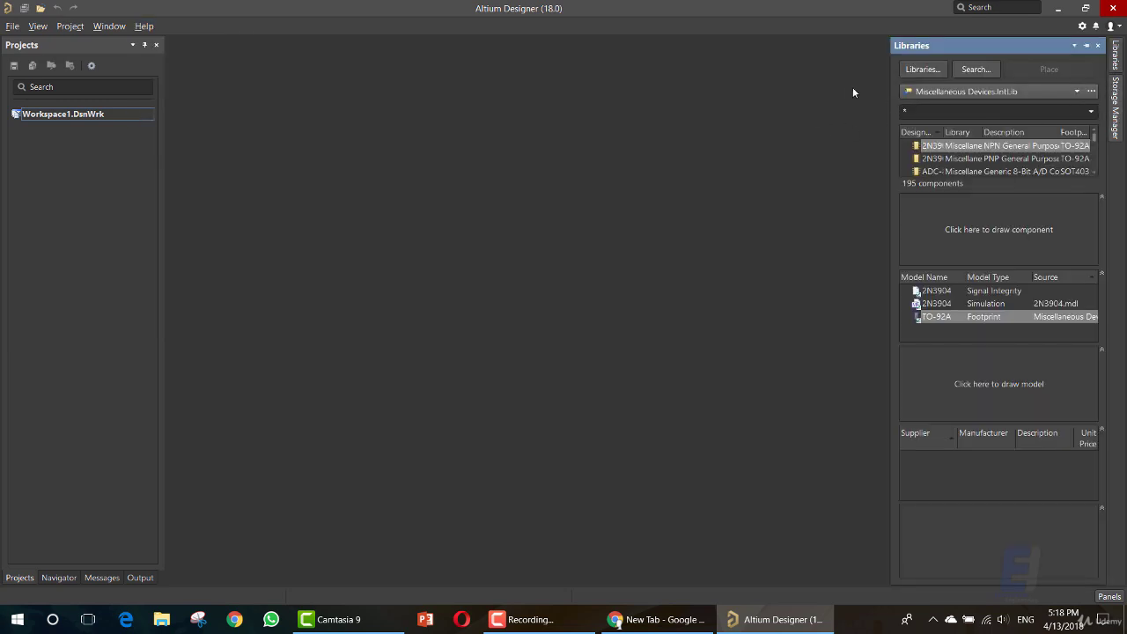
{"action": "left_click", "coordinate": [39, 49]}
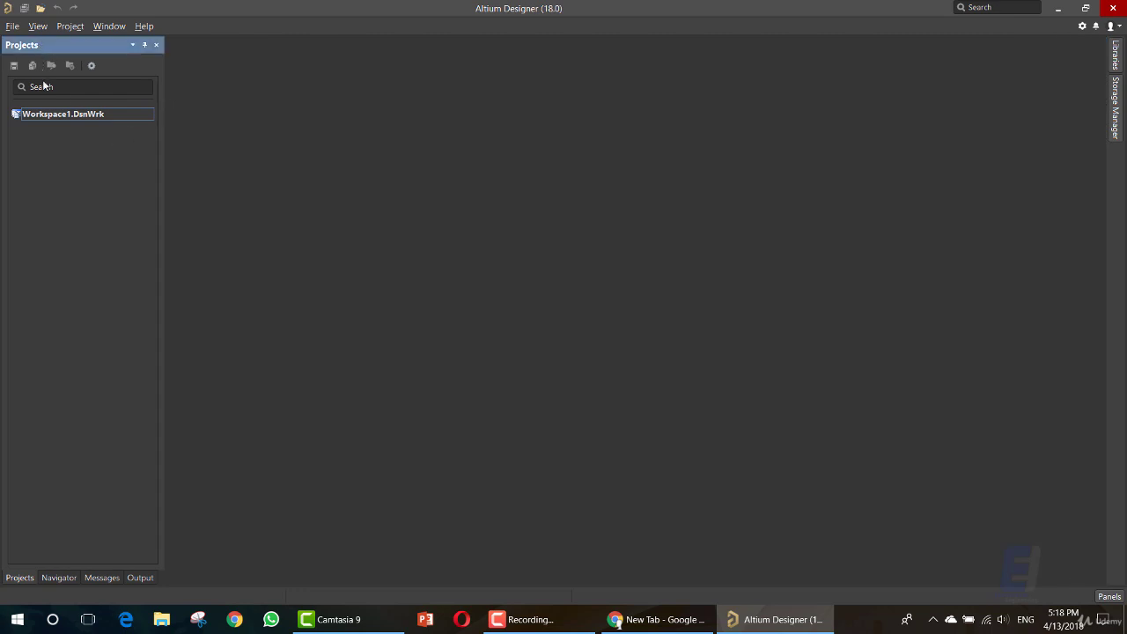
{"action": "left_click", "coordinate": [55, 578]}
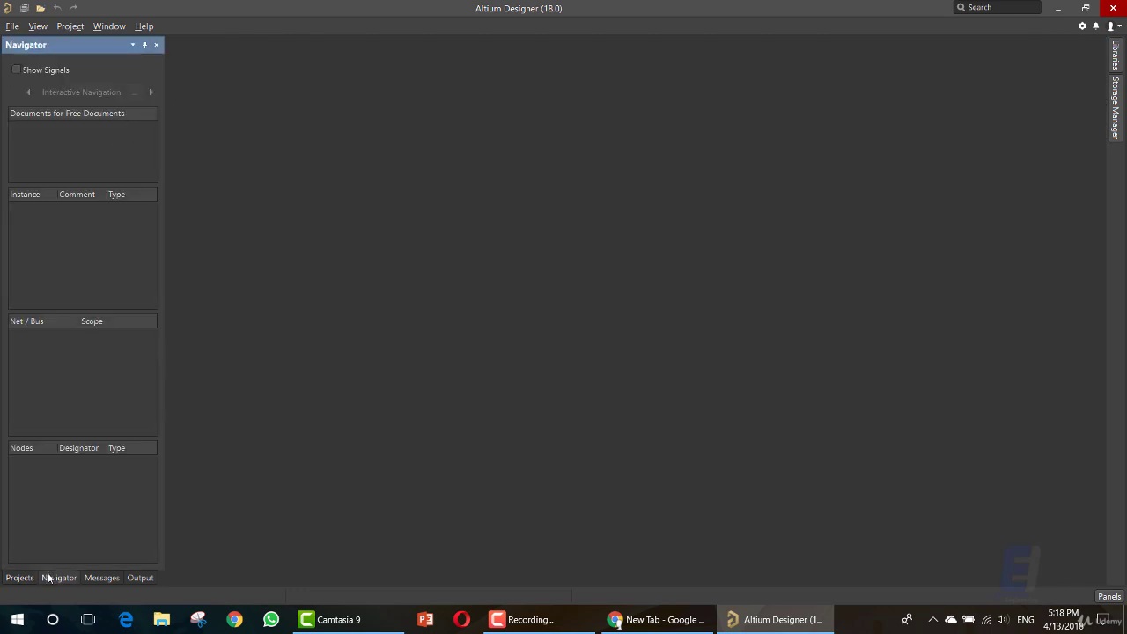
{"action": "left_click", "coordinate": [102, 577]}
{"action": "left_click", "coordinate": [135, 578]}
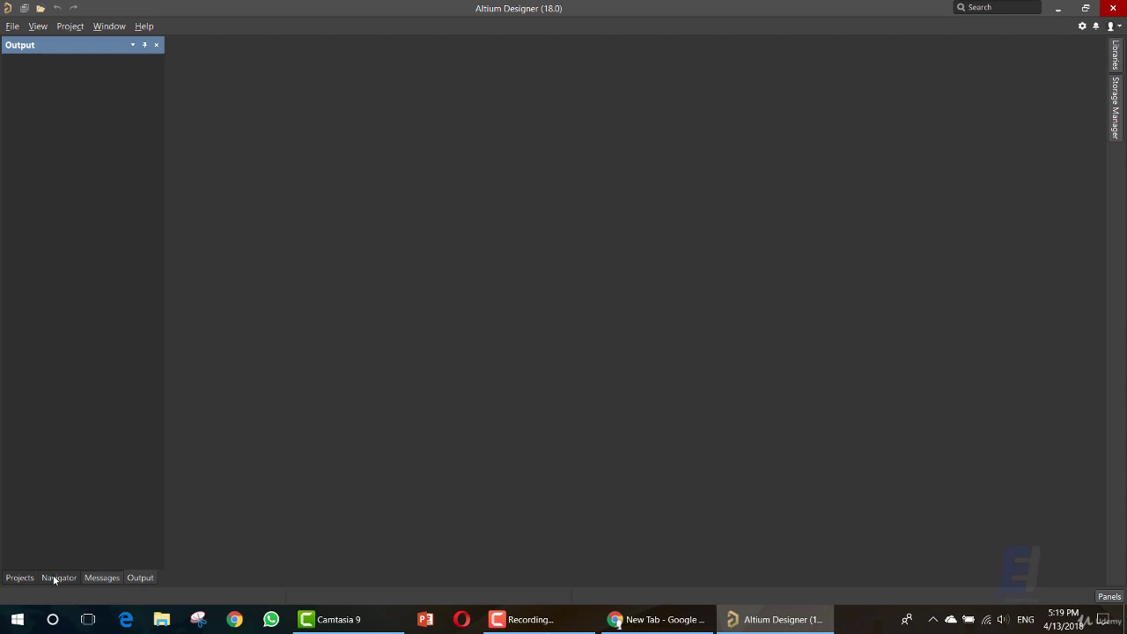
{"action": "left_click", "coordinate": [21, 578]}
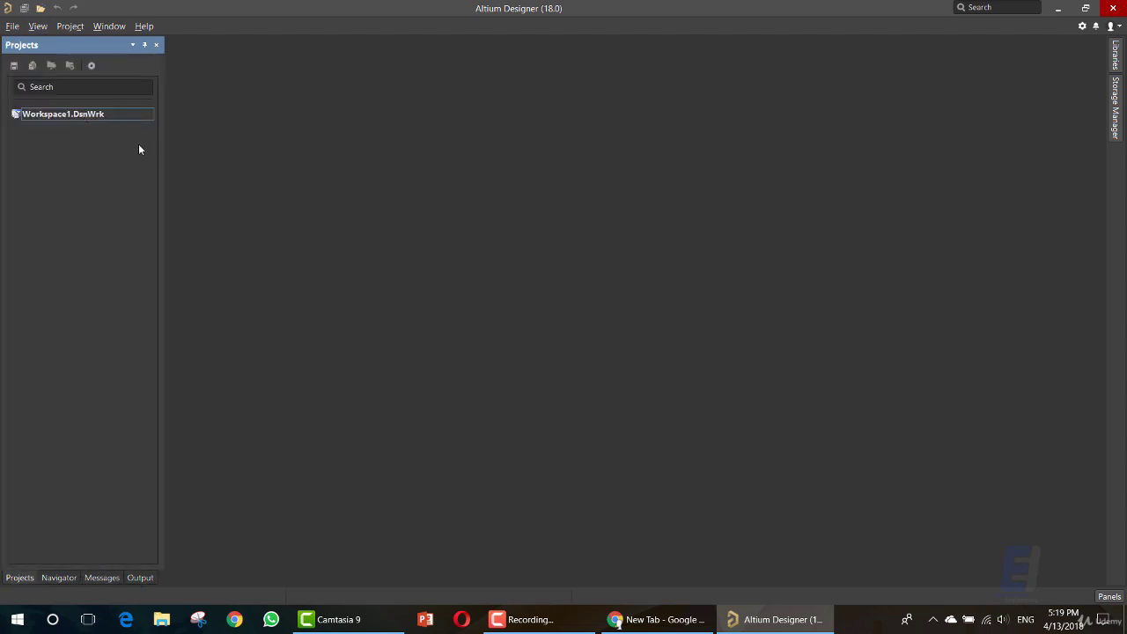
Create a new PCB project in the workspace
{"action": "left_click", "coordinate": [12, 25]}
{"action": "mouse_move", "coordinate": [82, 48]}
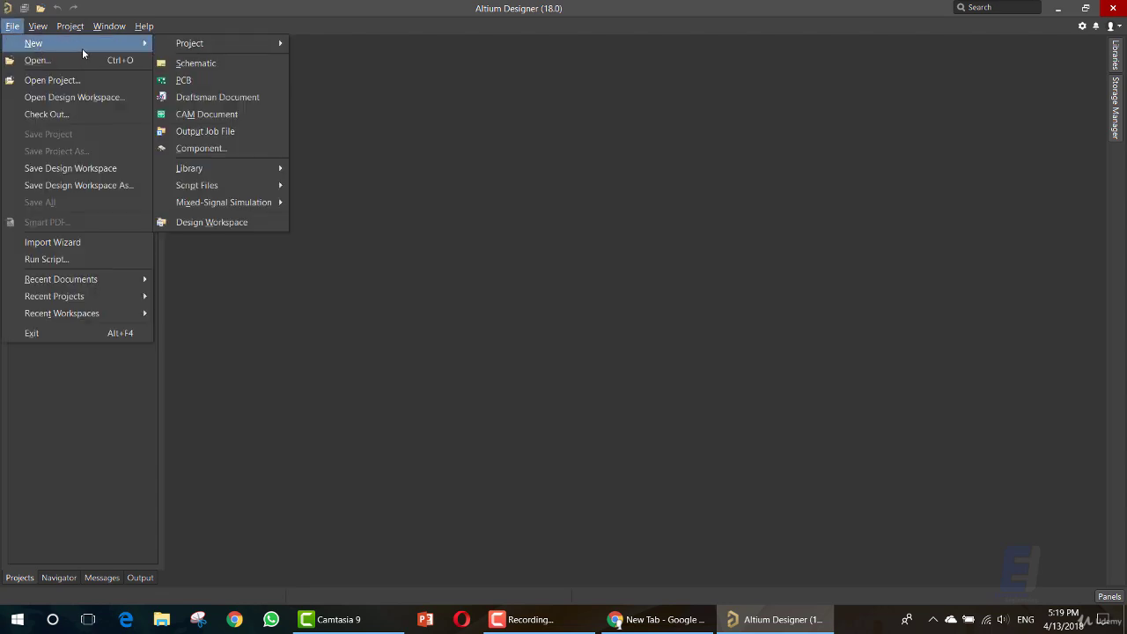
{"action": "mouse_move", "coordinate": [220, 44]}
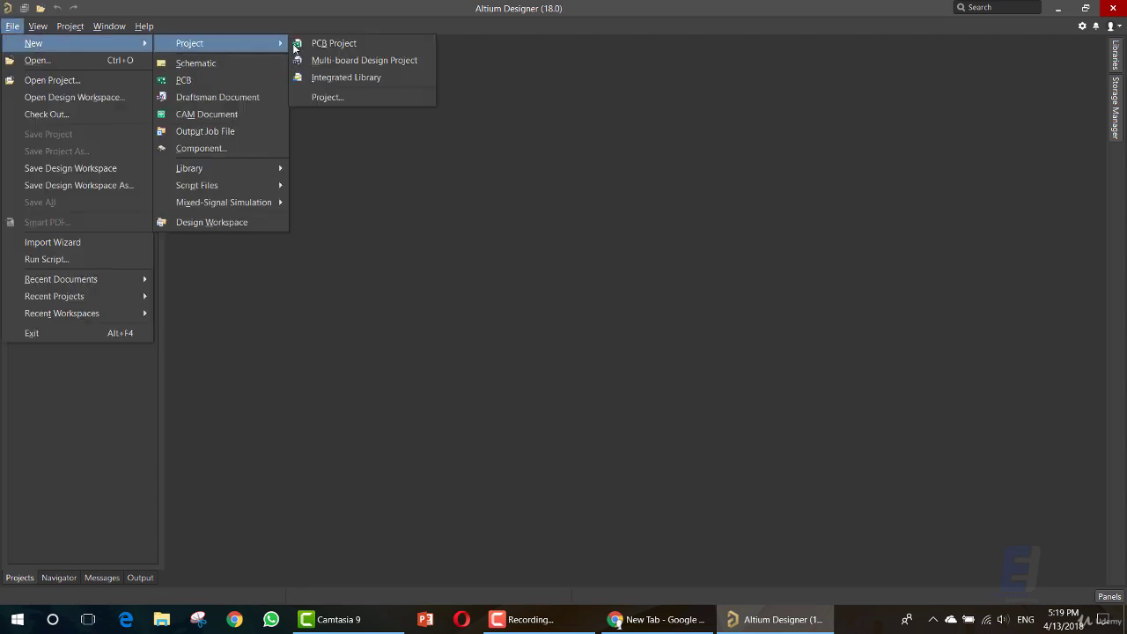
{"action": "left_click", "coordinate": [326, 43]}
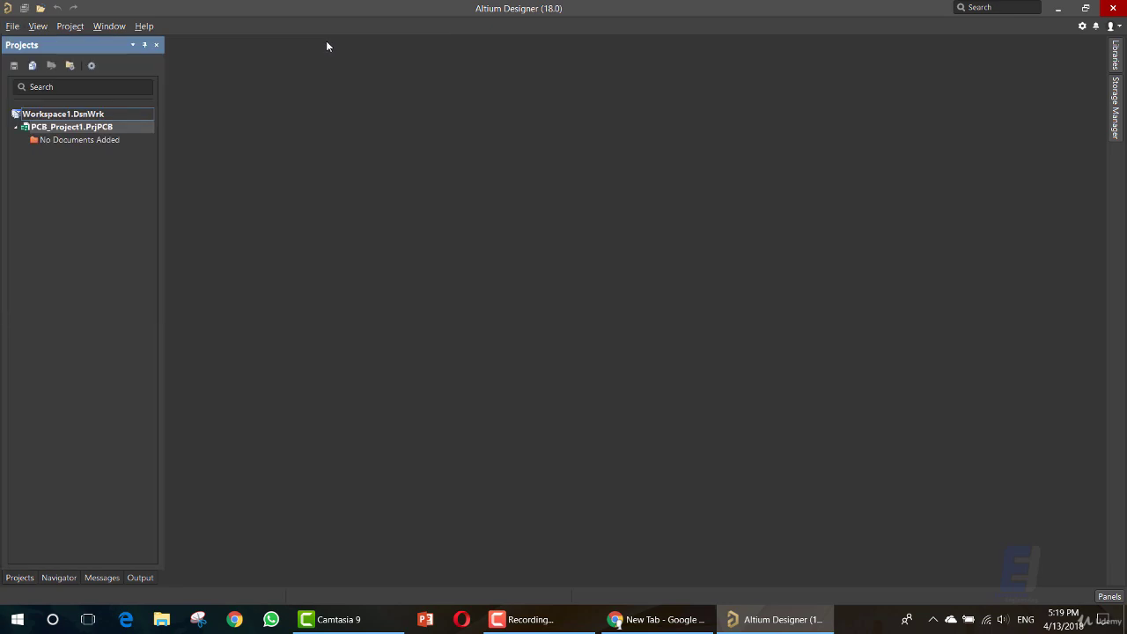
Add a new schematic document to the PCB project
{"action": "right_click", "coordinate": [60, 130]}
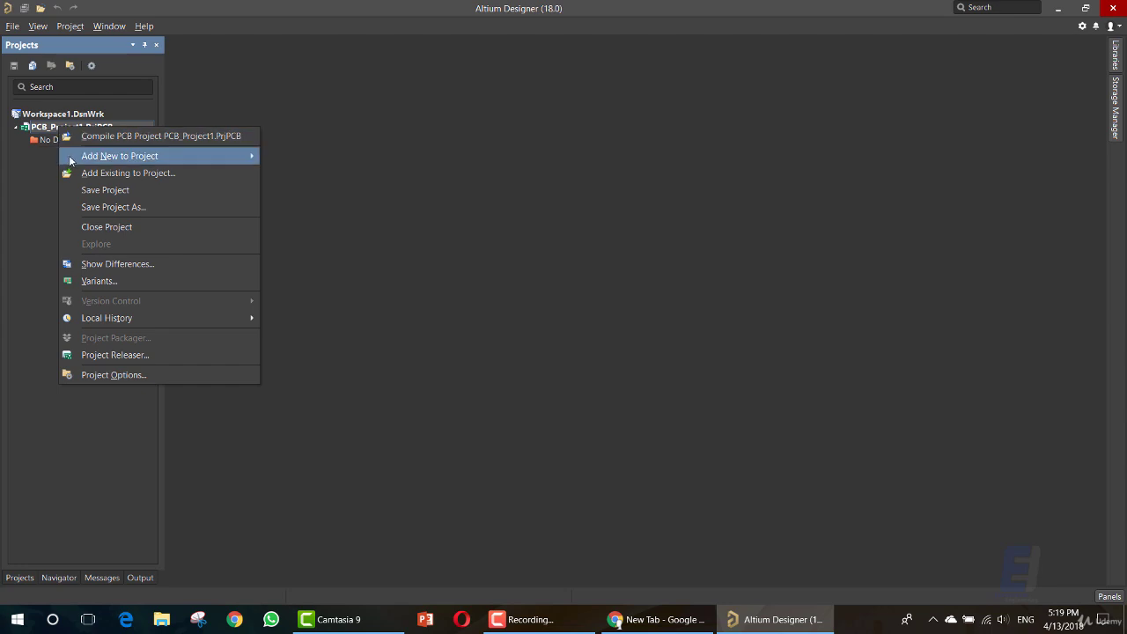
{"action": "mouse_move", "coordinate": [100, 158]}
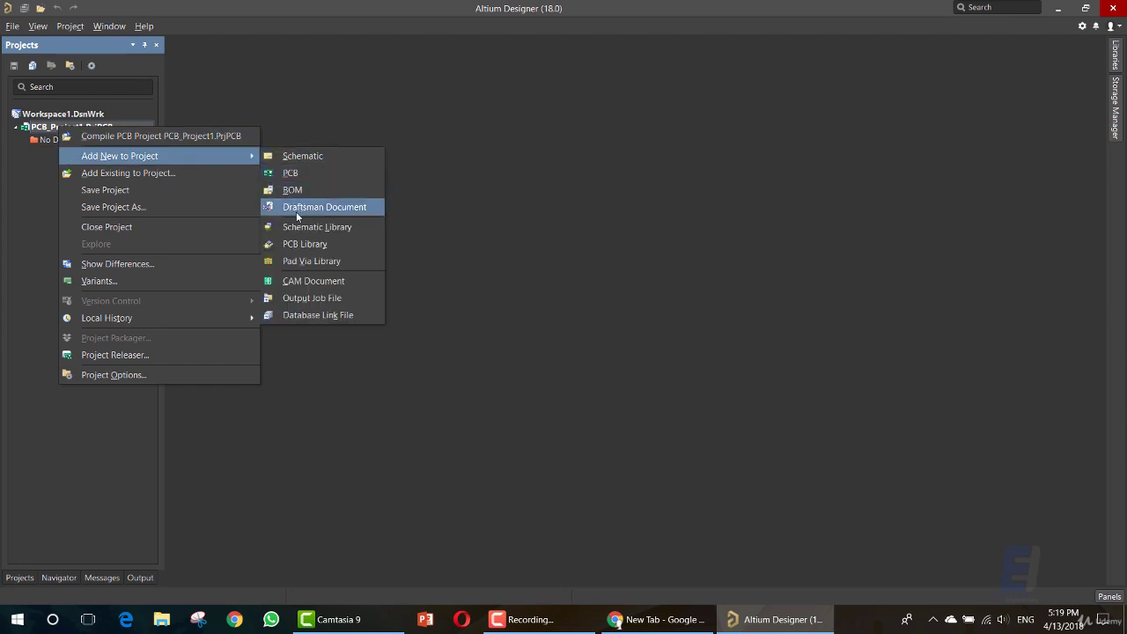
{"action": "left_click", "coordinate": [312, 162]}
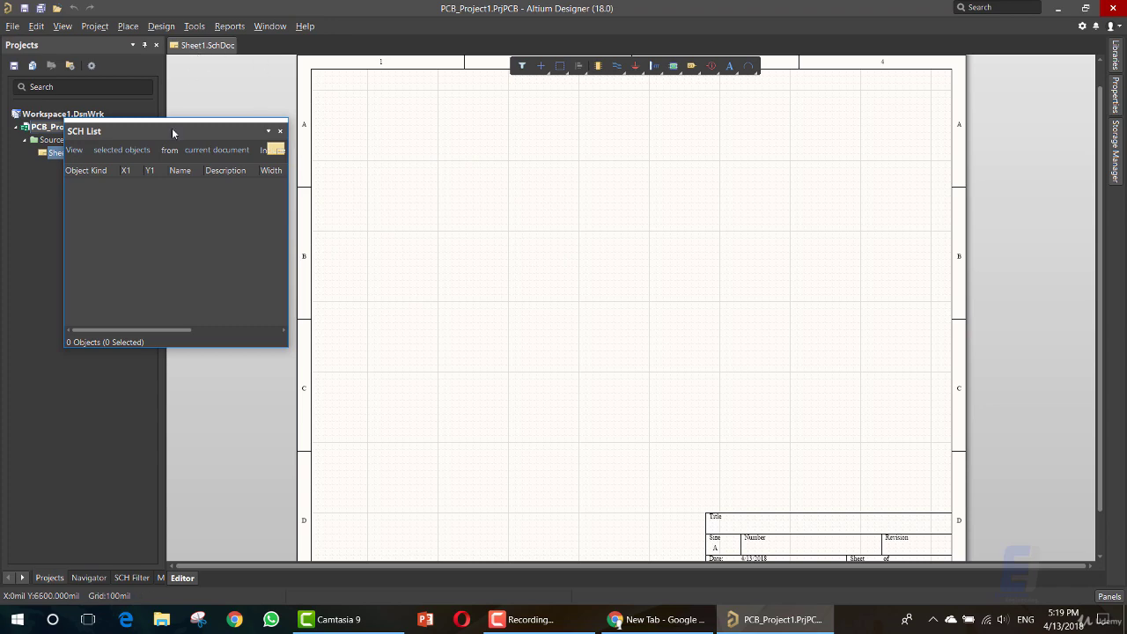
Dock the floating SCH List panel alongside the collapsed Libraries, Properties and Storage Manager panels
{"action": "left_click_drag", "start_coordinate": [166, 131], "coordinate": [1117, 210]}
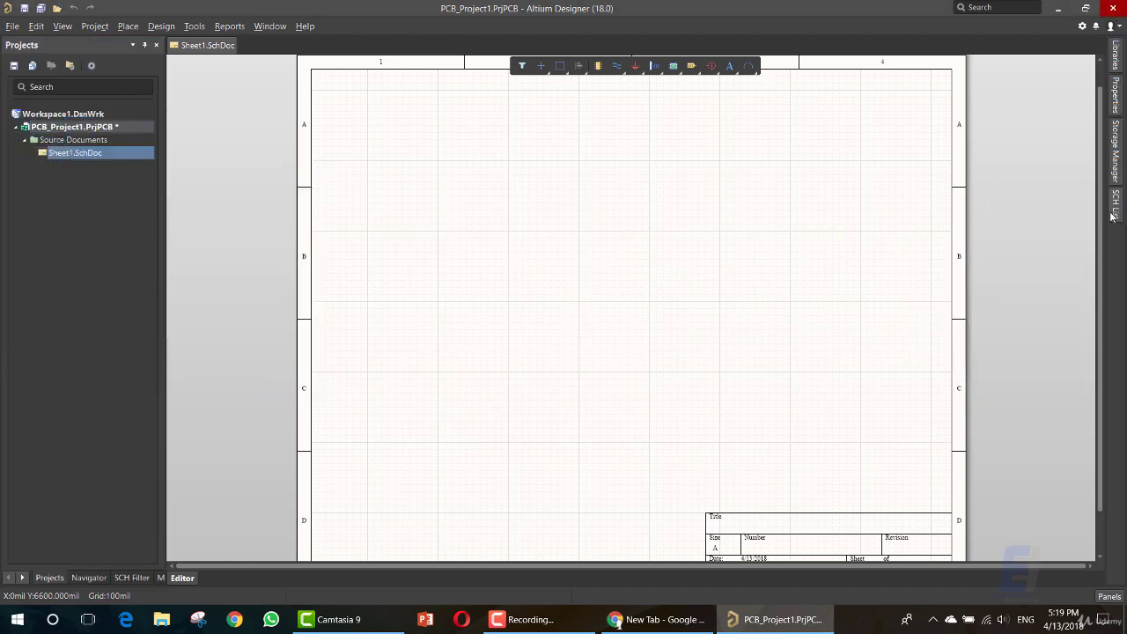
{"action": "left_click", "coordinate": [1117, 211]}
{"action": "left_click", "coordinate": [1117, 214]}
Examine the contents of the docked Storage Manager, SCH List, Properties and Libraries panels
{"action": "left_click", "coordinate": [1118, 179]}
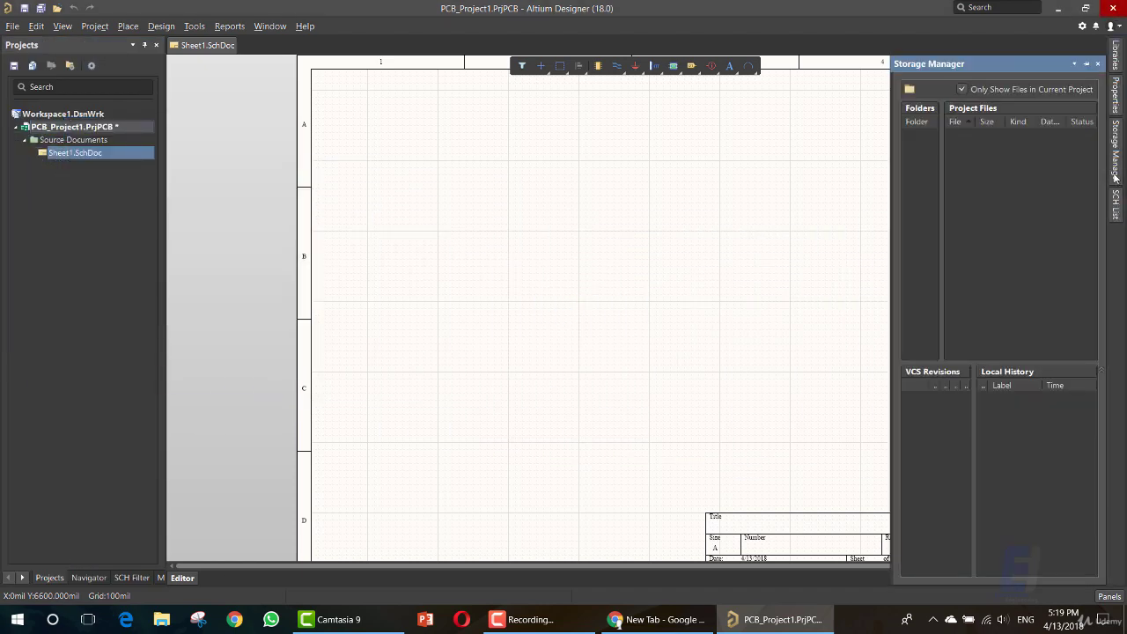
{"action": "left_click", "coordinate": [1117, 204]}
{"action": "left_click", "coordinate": [1116, 150]}
{"action": "left_click", "coordinate": [1116, 94]}
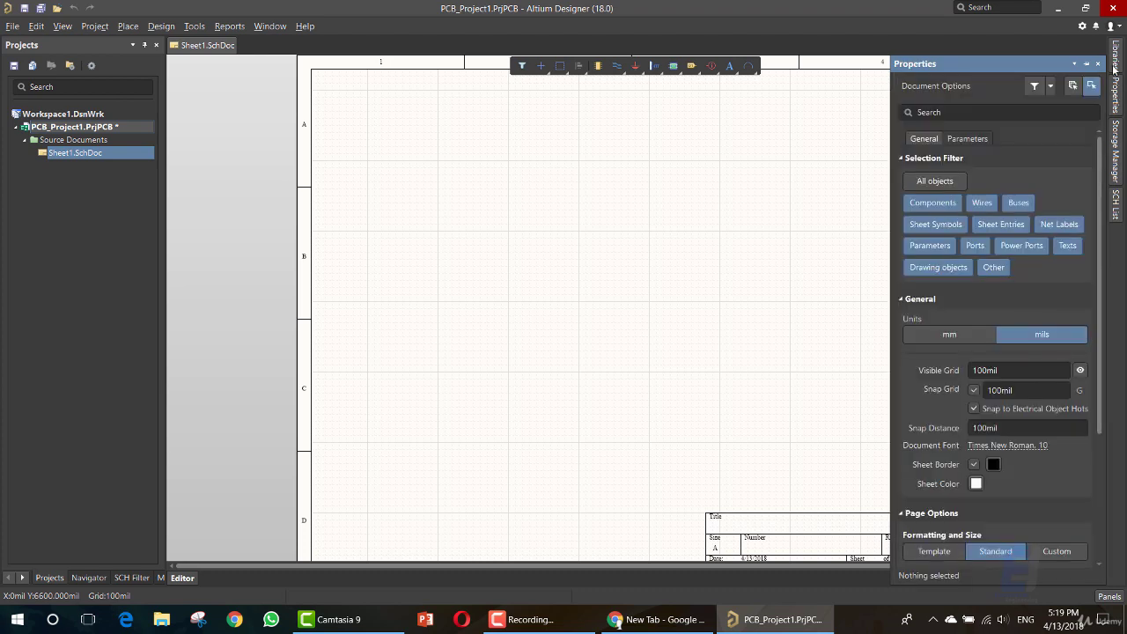
{"action": "left_click", "coordinate": [1116, 55]}
{"action": "left_click", "coordinate": [1115, 208]}
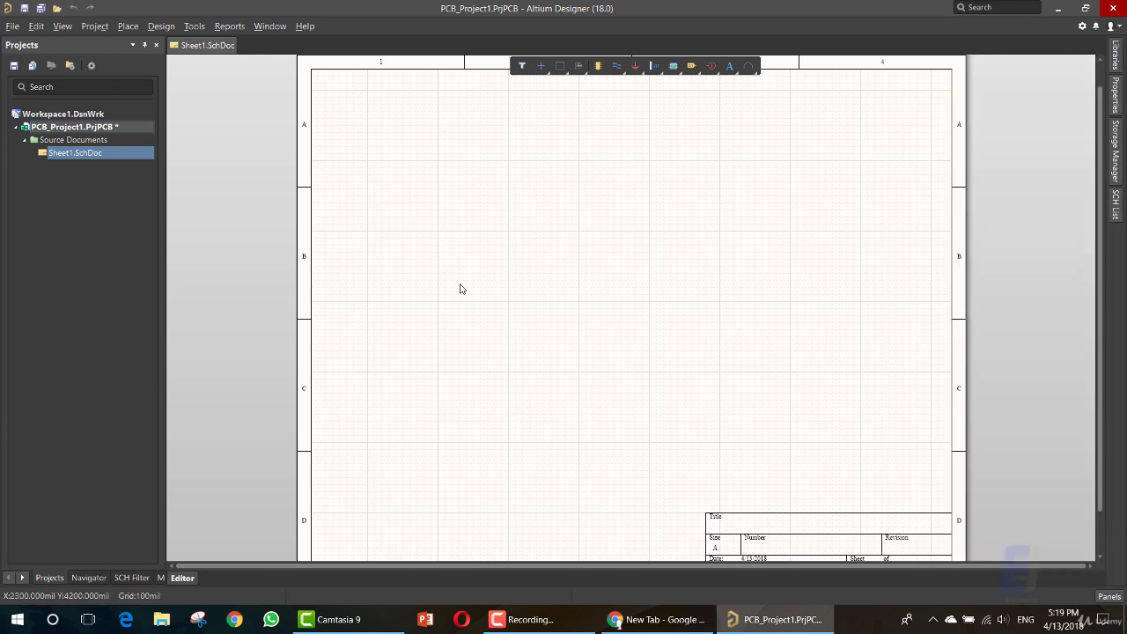
Add a new PCB document to the same project
{"action": "right_click", "coordinate": [56, 130]}
{"action": "mouse_move", "coordinate": [242, 156]}
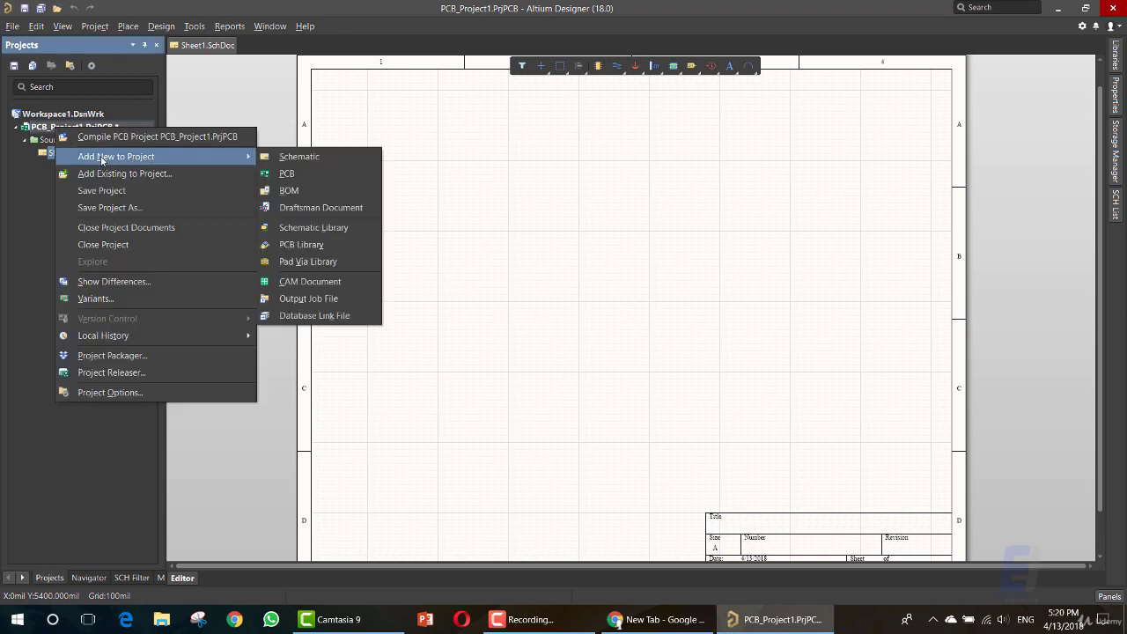
{"action": "left_click", "coordinate": [301, 177]}
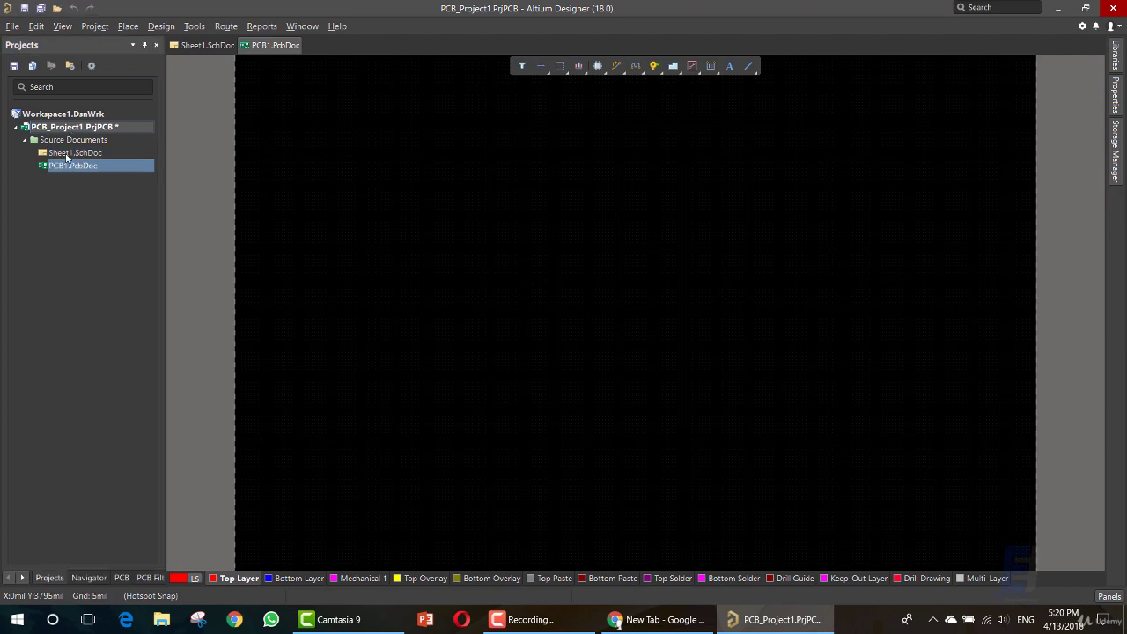
Compare the schematic and PCB editors by switching between Sheet1.SchDoc and PCB1.PcbDoc, ending on the schematic
{"action": "double_click", "coordinate": [75, 156]}
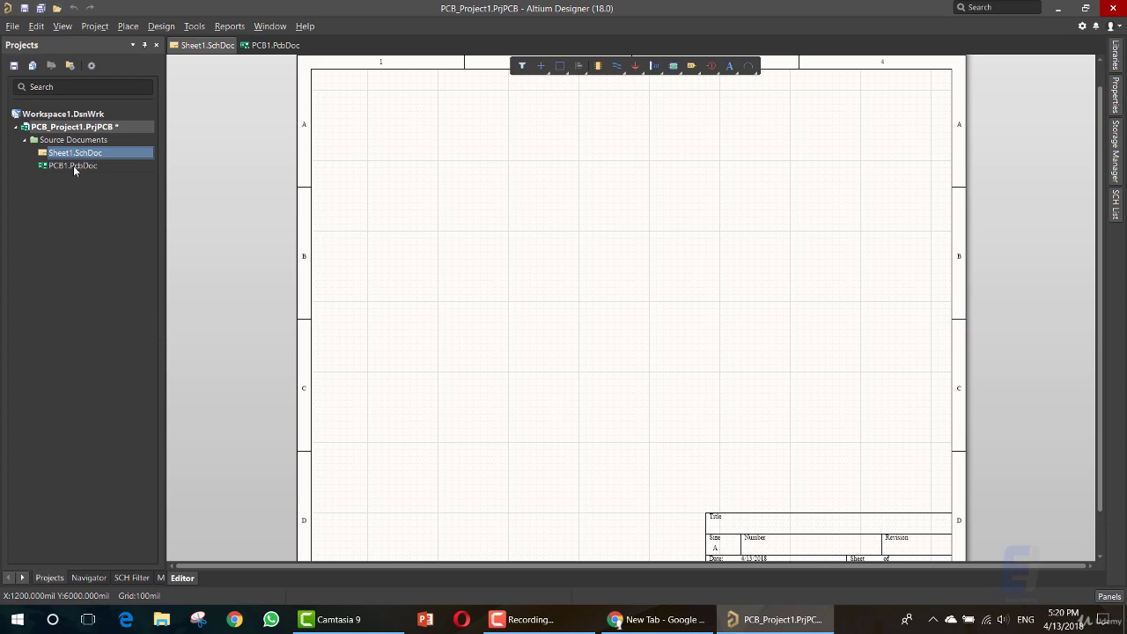
{"action": "double_click", "coordinate": [74, 166]}
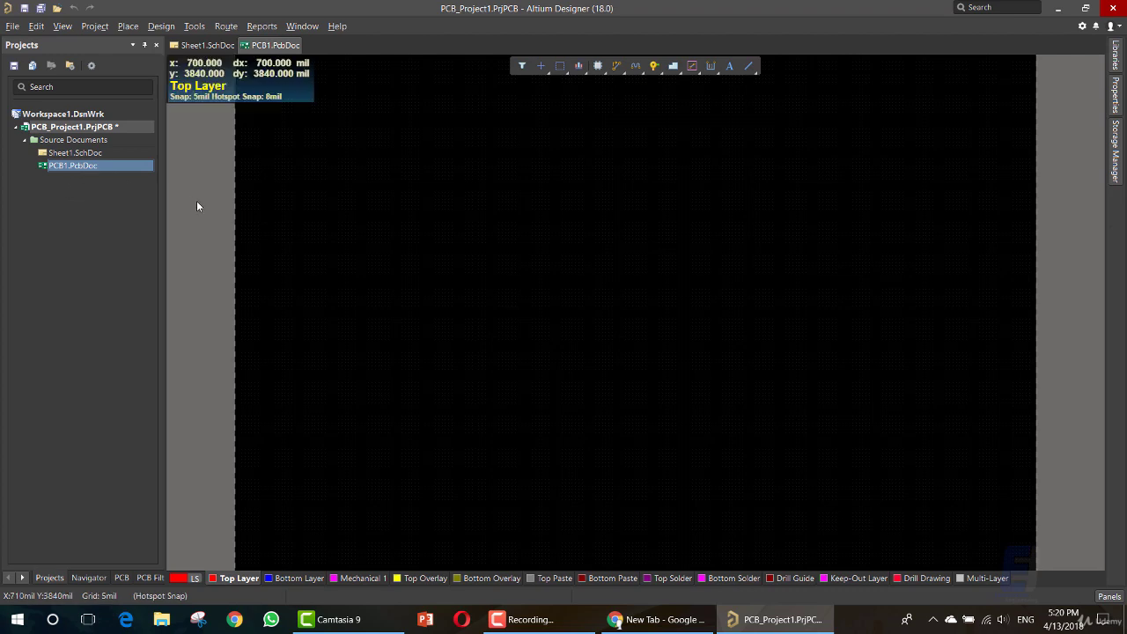
{"action": "double_click", "coordinate": [88, 155]}
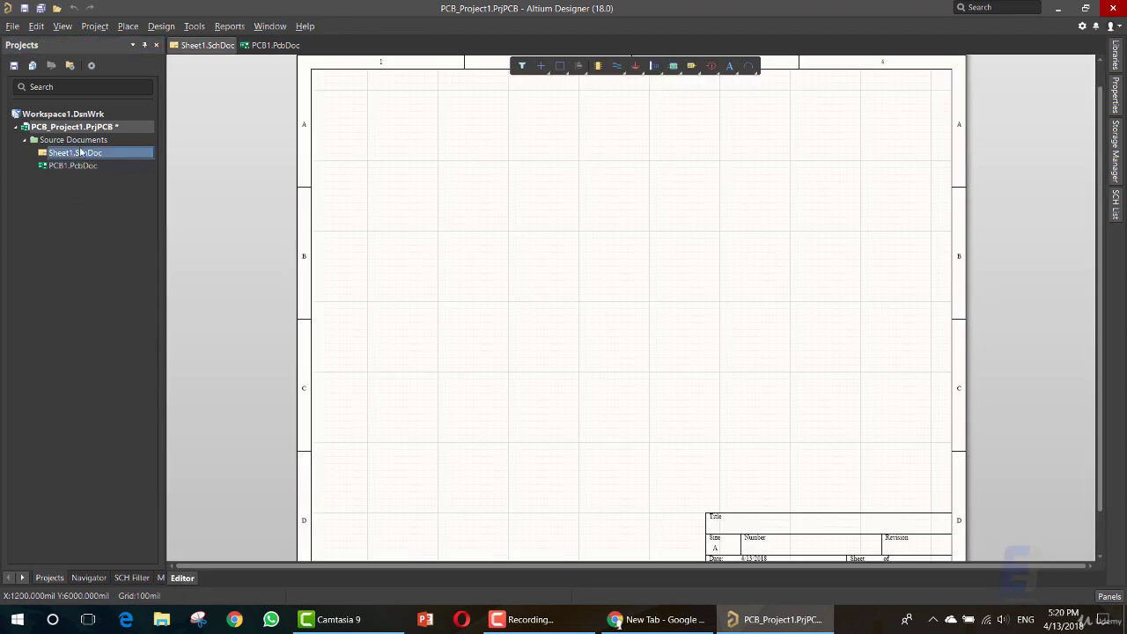
Start saving the project under a new location, creating and opening a folder named Project inside the desktop folder Altium Designer Course
{"action": "right_click", "coordinate": [82, 131]}
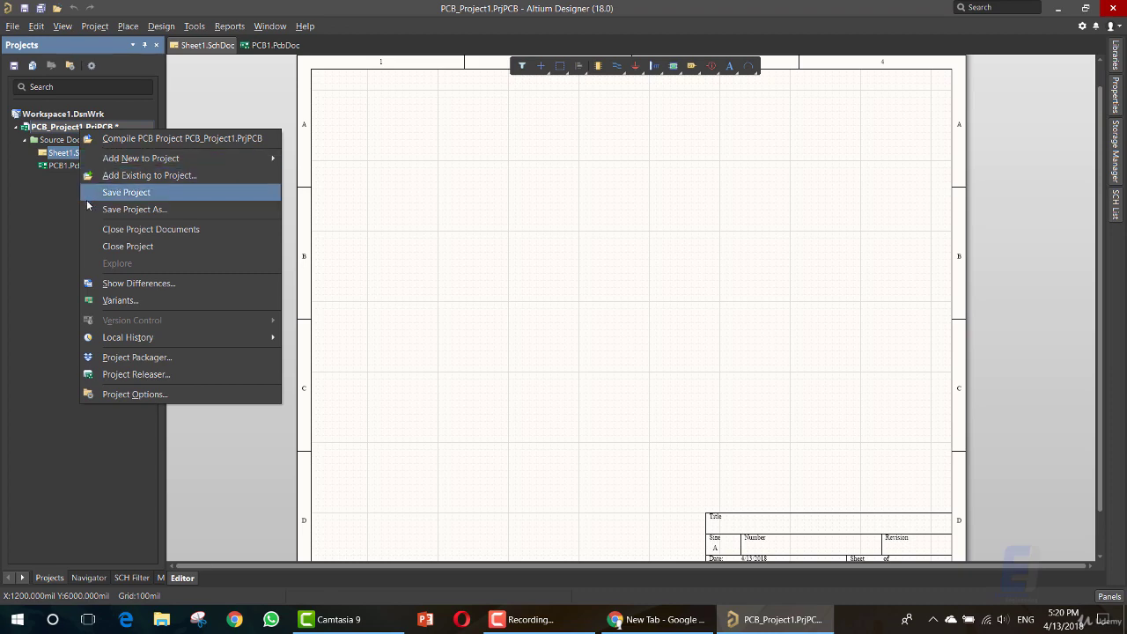
{"action": "left_click", "coordinate": [145, 209]}
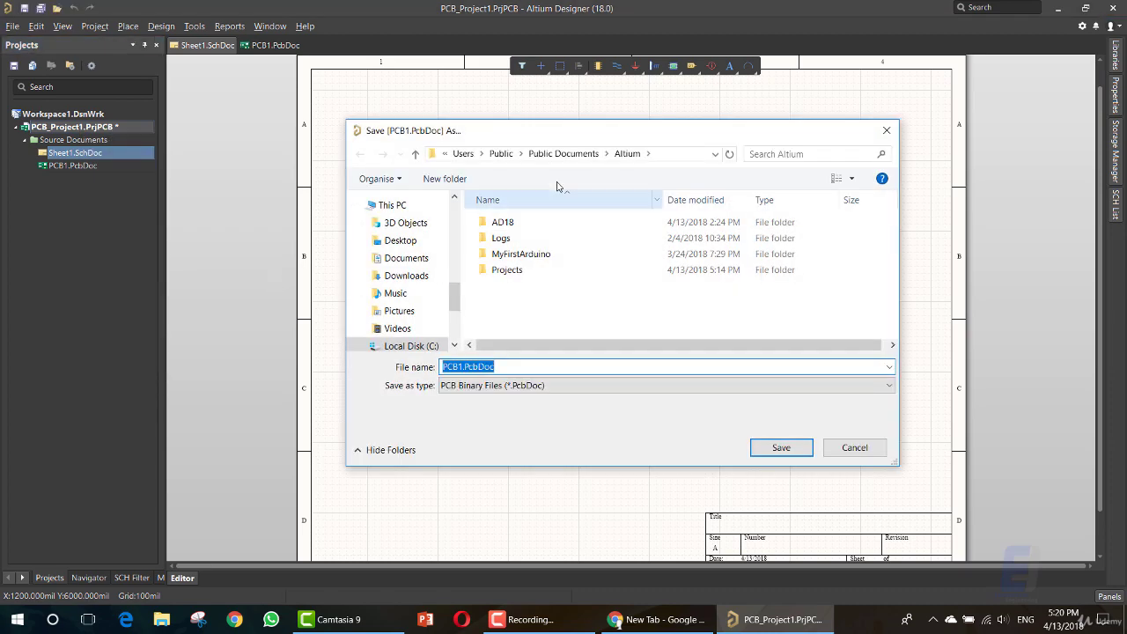
{"action": "type", "text": "C:\\Users\\jmper\\Desktop\\Altium Designer Course"}
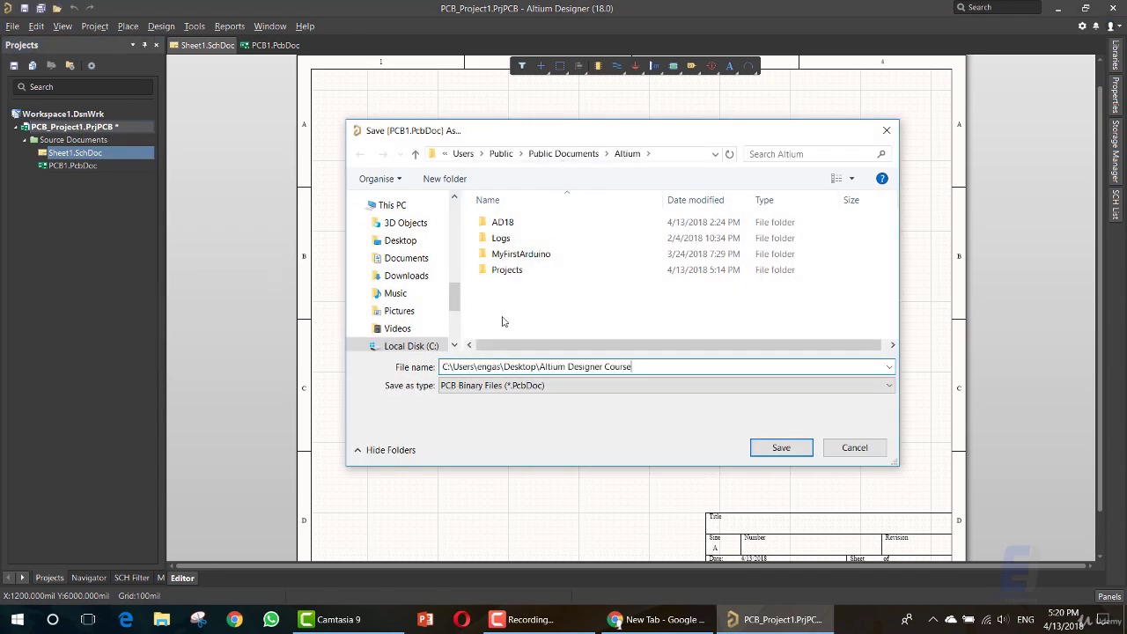
{"action": "key", "text": "Return"}
{"action": "left_click", "coordinate": [460, 179]}
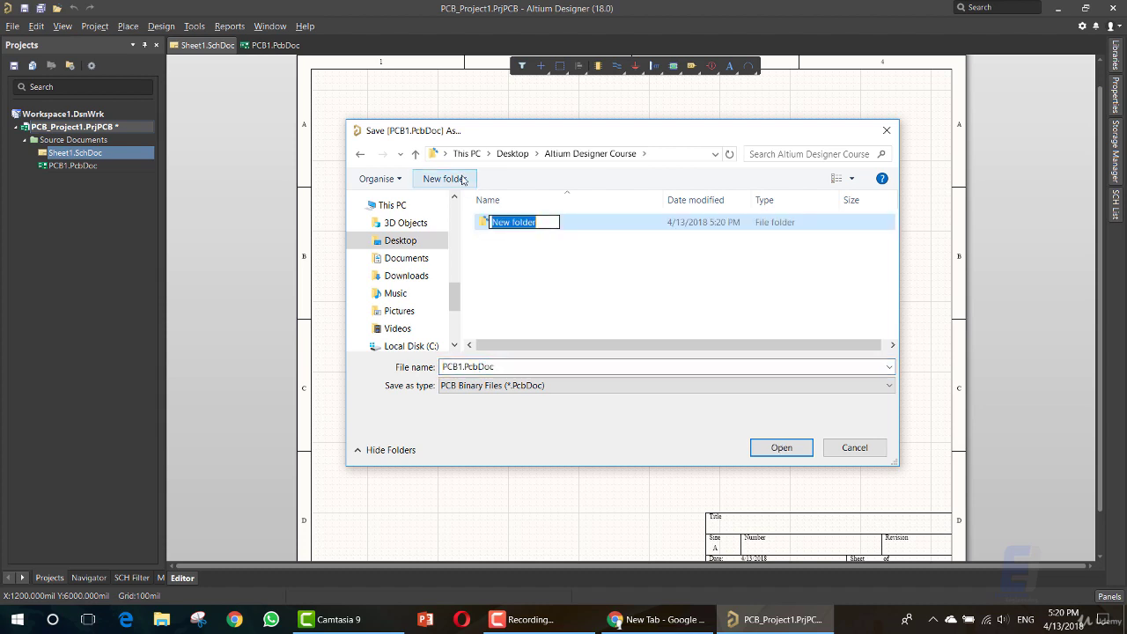
{"action": "type", "text": "Project"}
{"action": "key", "text": "Return"}
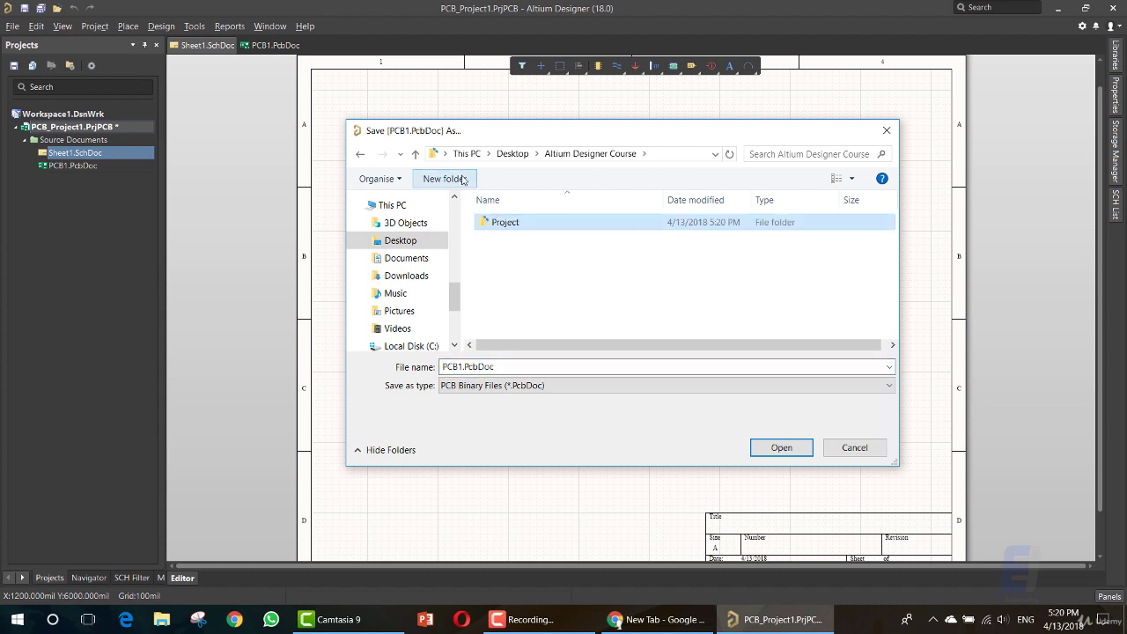
{"action": "key", "text": "Return"}
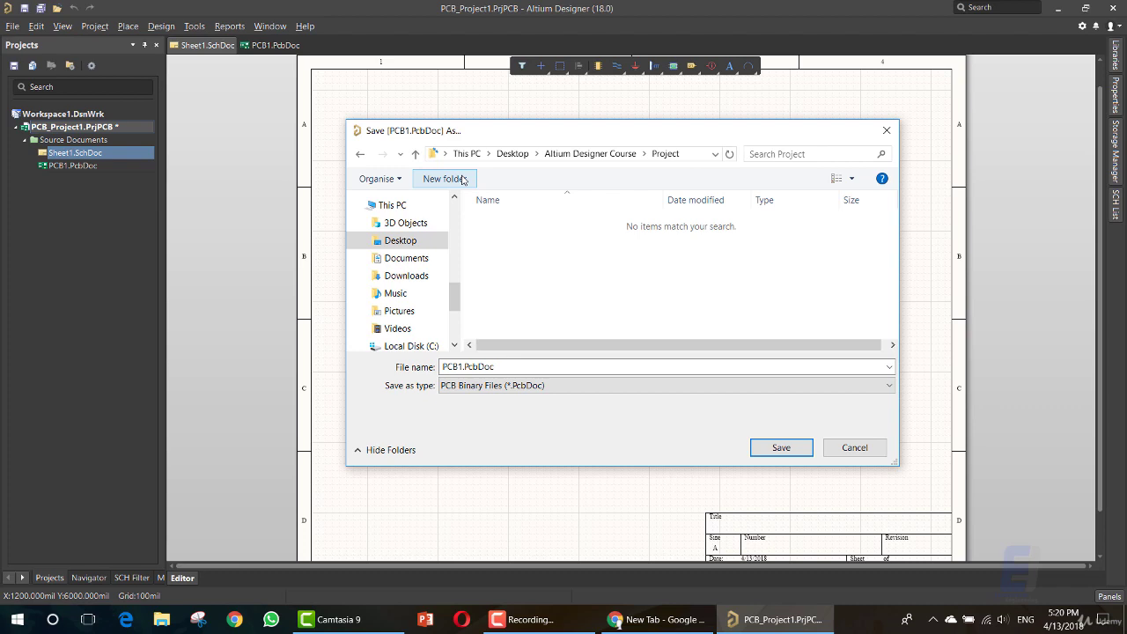
Save PCB1.PcbDoc, Sheet1.SchDoc and PCB_Project1.PrjPCB under these names in the Project folder and bring up the PCB document
{"action": "double_click", "coordinate": [467, 367]}
{"action": "left_click", "coordinate": [772, 449]}
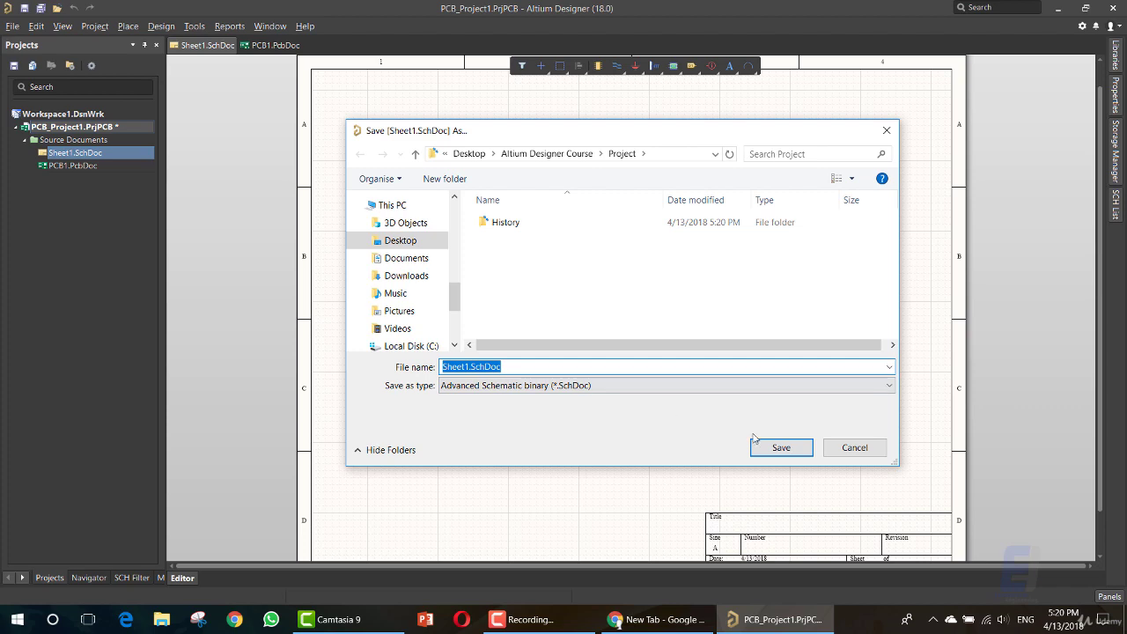
{"action": "left_click", "coordinate": [758, 445]}
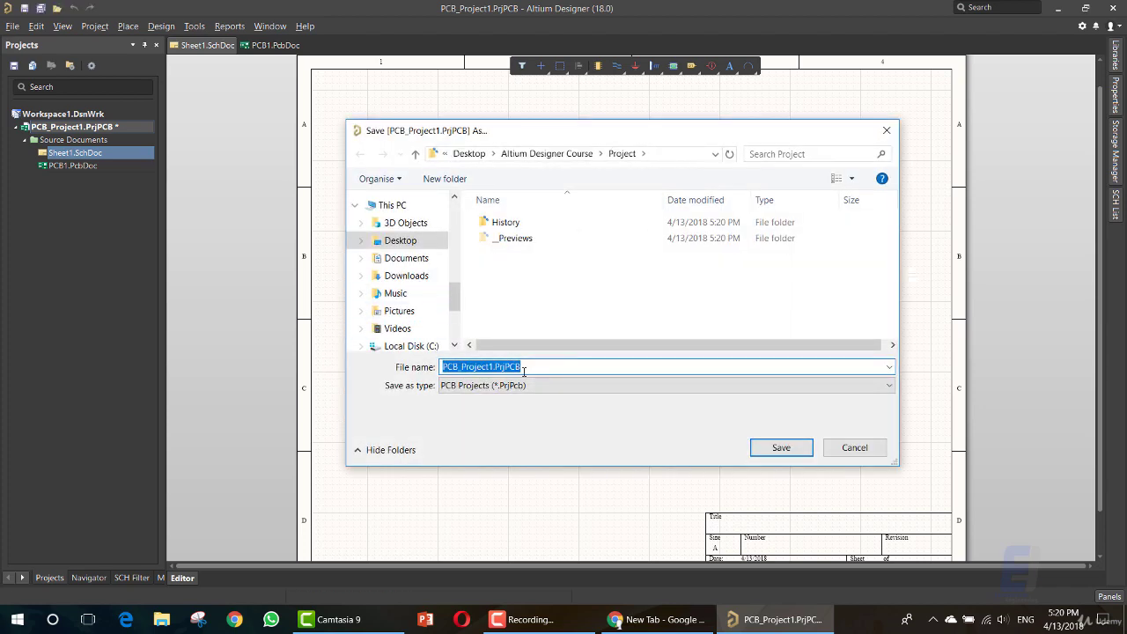
{"action": "left_click", "coordinate": [775, 446]}
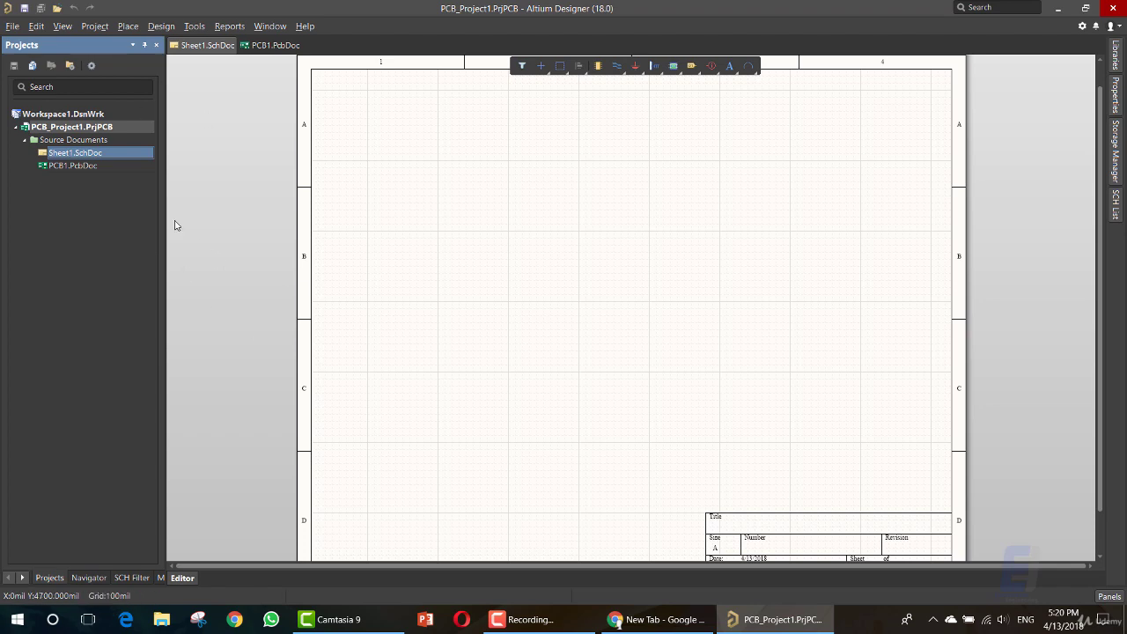
{"action": "left_click", "coordinate": [83, 167]}
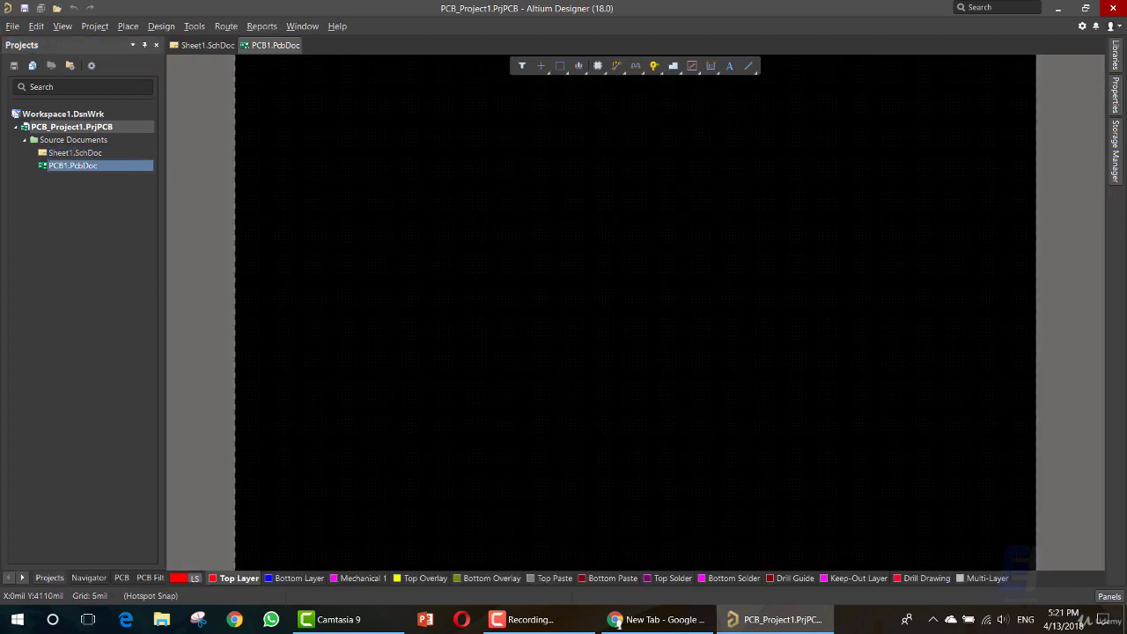
Alternate between Sheet1.SchDoc and PCB1.PcbDoc to compare their available commands, ending on the PCB document with a look at its routing commands
{"action": "left_click", "coordinate": [82, 154]}
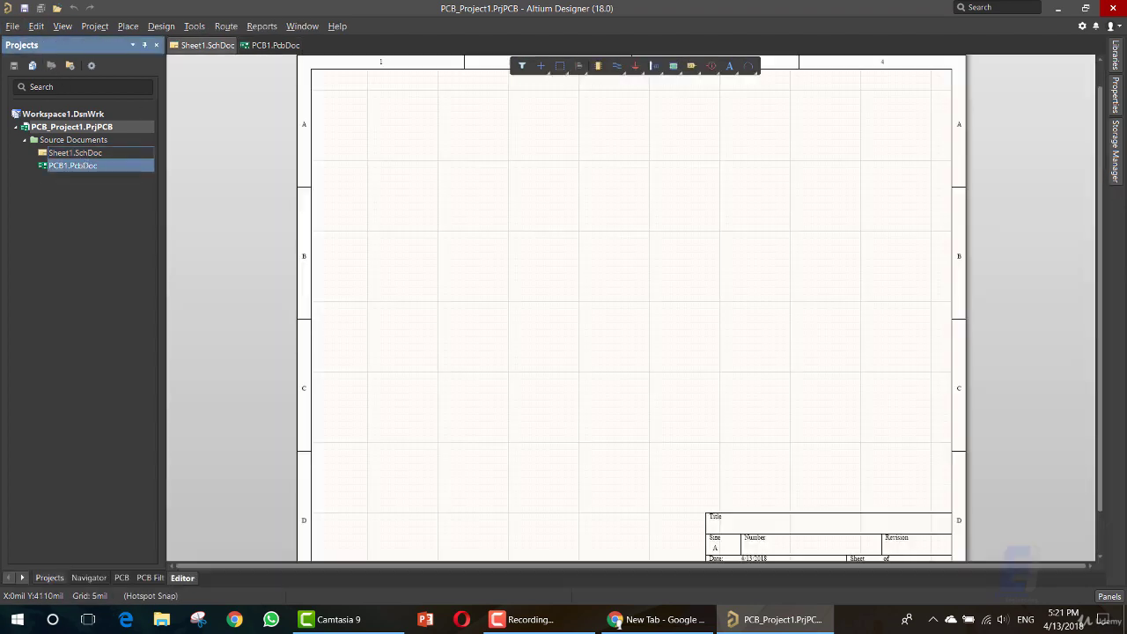
{"action": "left_click", "coordinate": [82, 167]}
{"action": "left_click", "coordinate": [84, 154]}
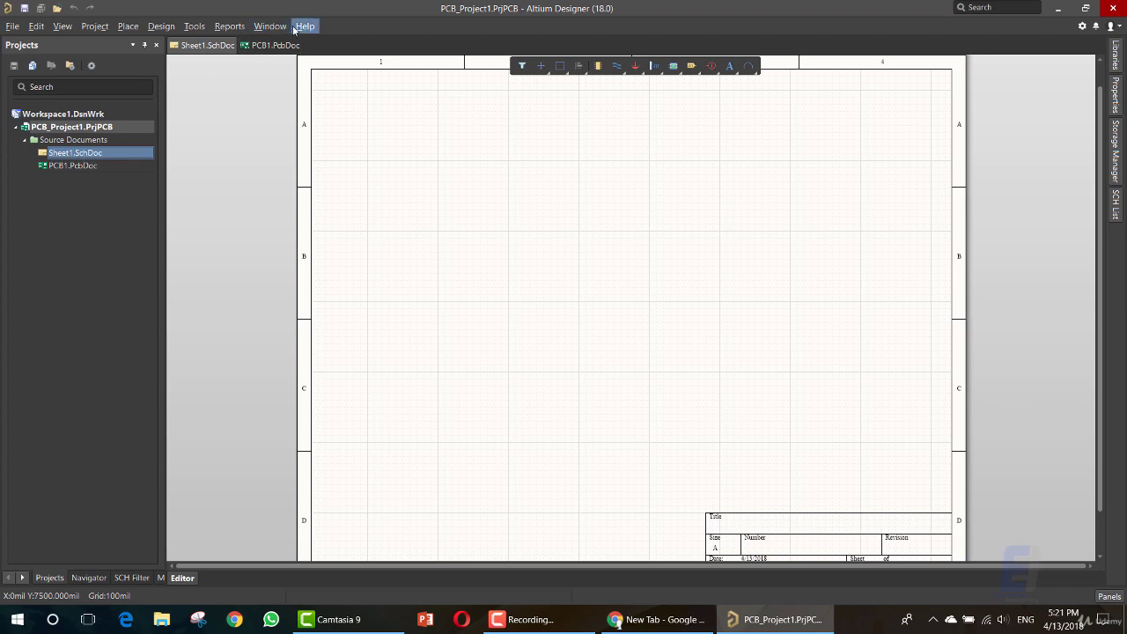
{"action": "left_click", "coordinate": [71, 166]}
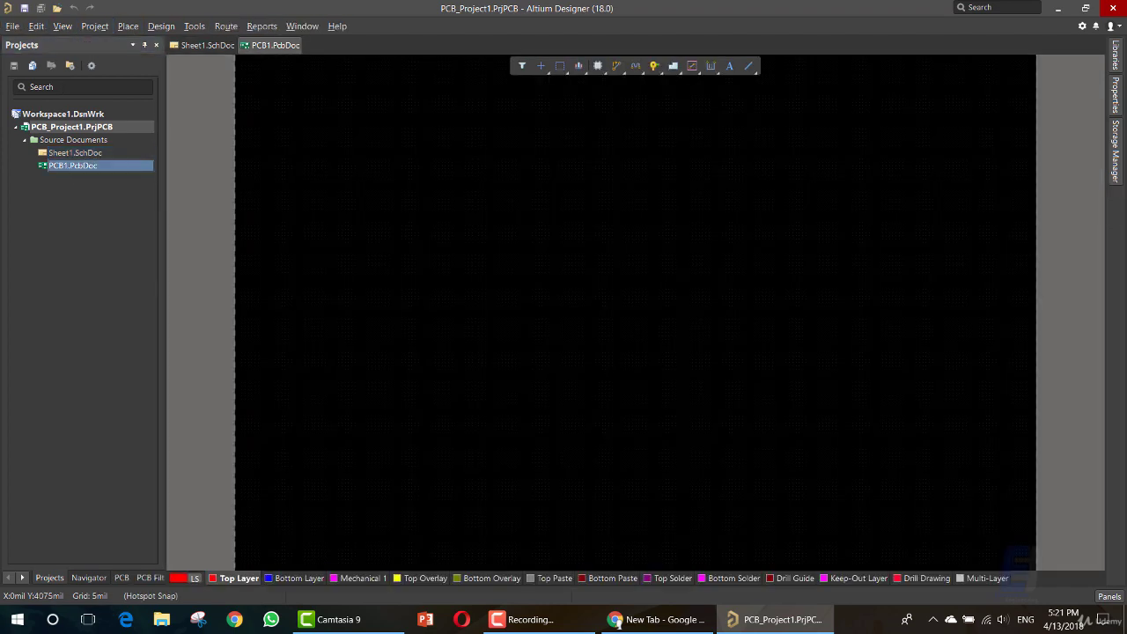
{"action": "left_click", "coordinate": [227, 26]}
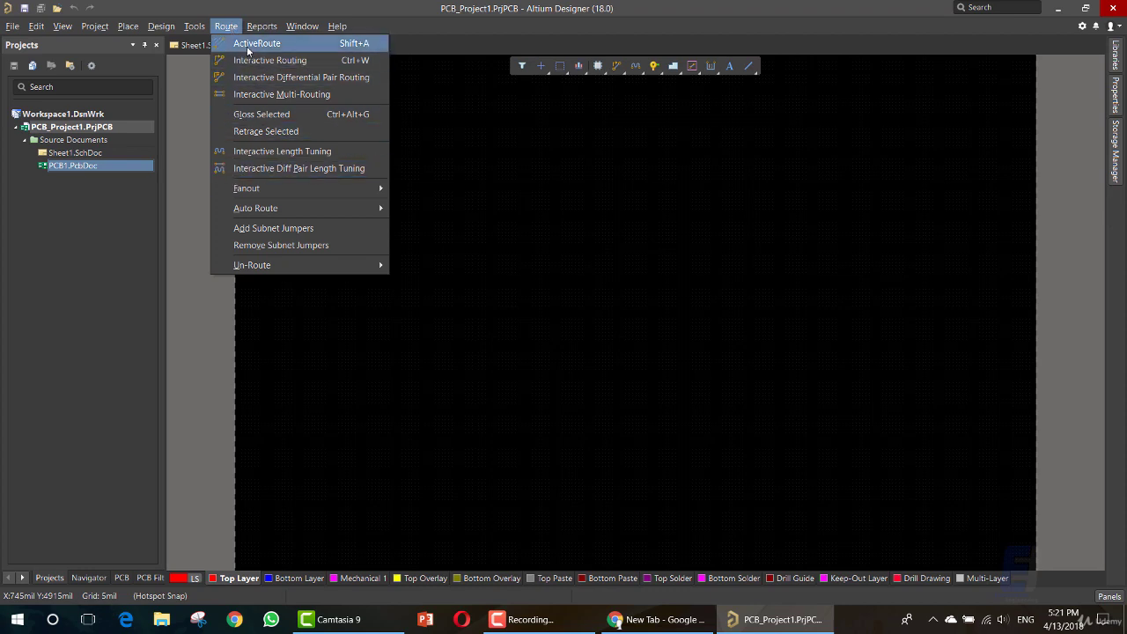
{"action": "left_click", "coordinate": [79, 242]}
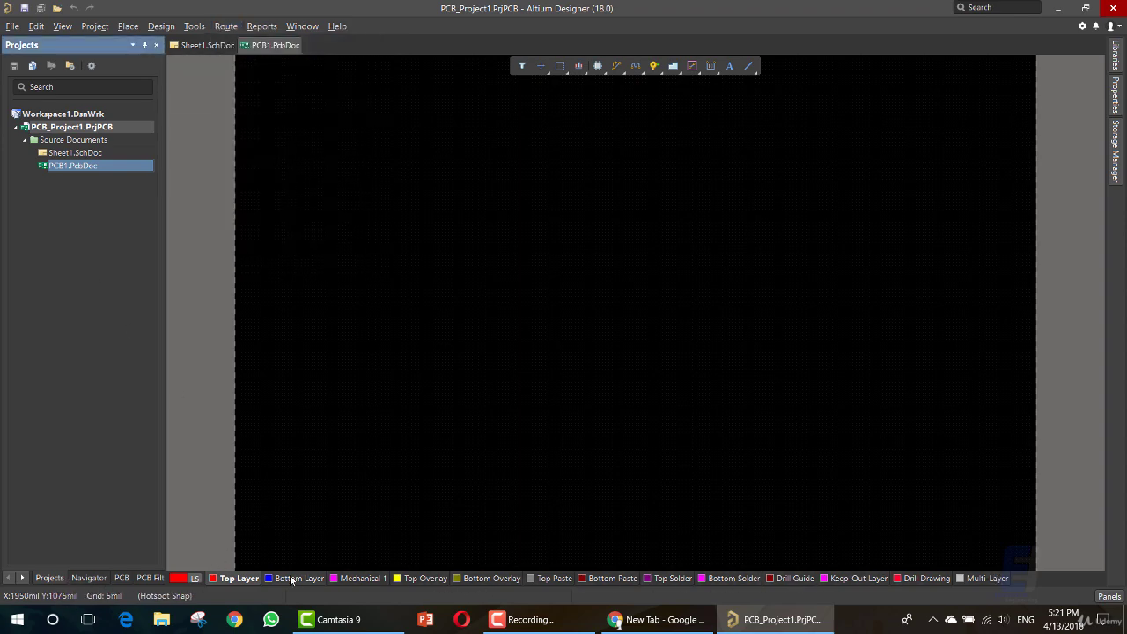
View the Navigator for the PCB document briefly and return to the project's document tree
{"action": "left_click", "coordinate": [88, 578]}
{"action": "left_click", "coordinate": [49, 578]}
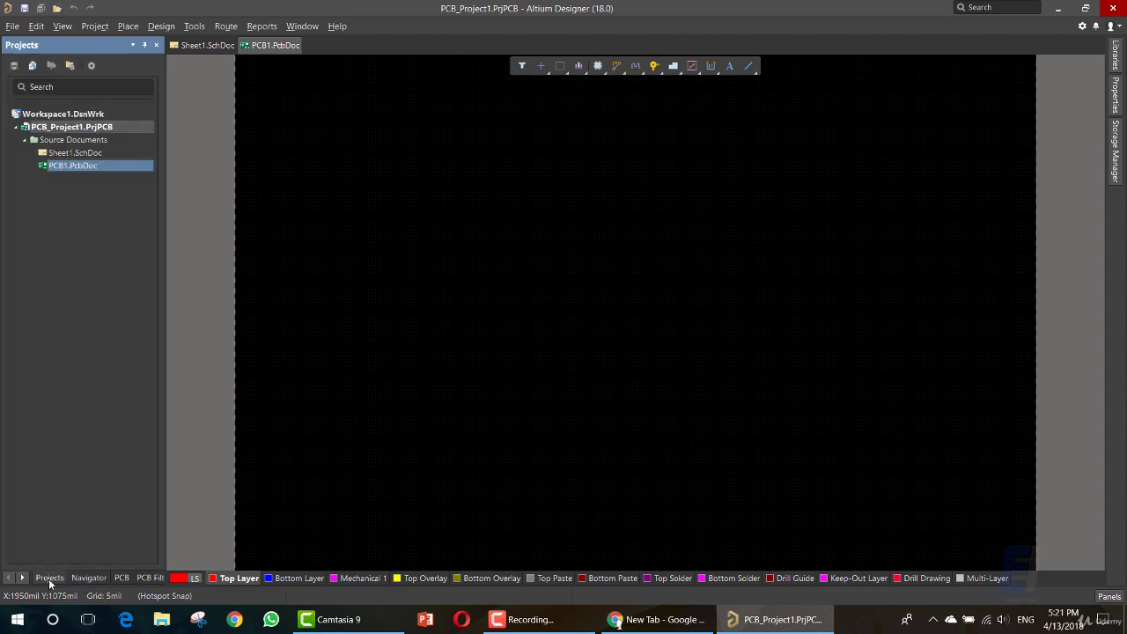